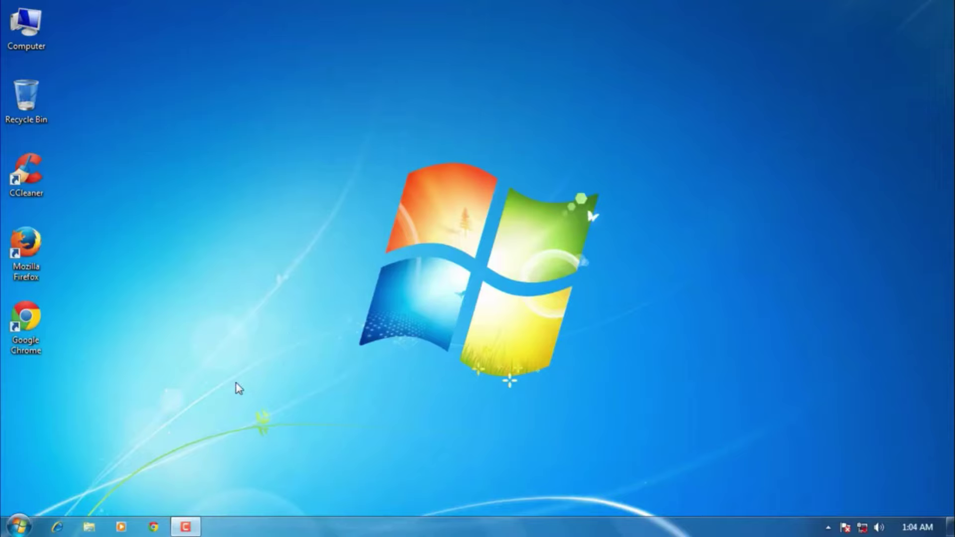
Open the C:\Windows\Prefetch folder by entering 'prefetch' in the Run dialog.
click(19, 524)
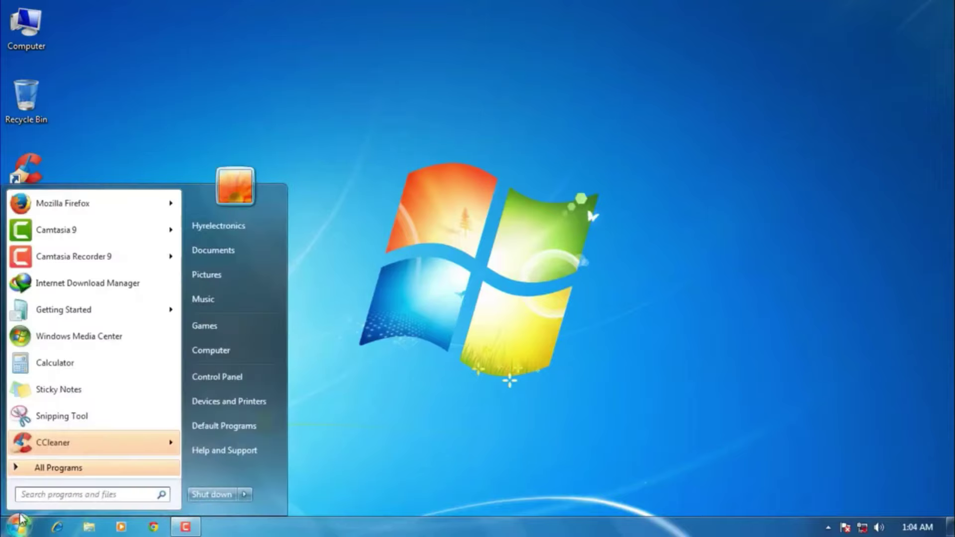
text(run)
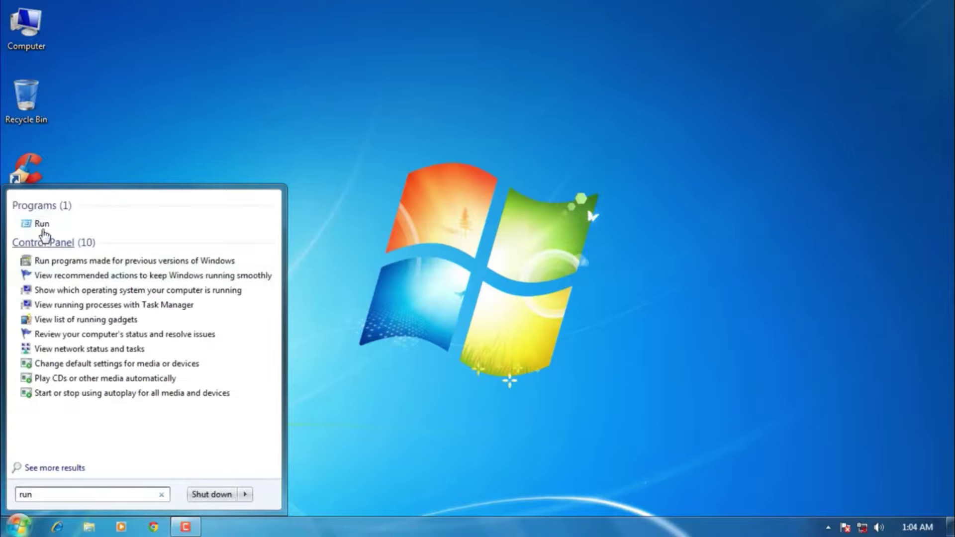
click(42, 225)
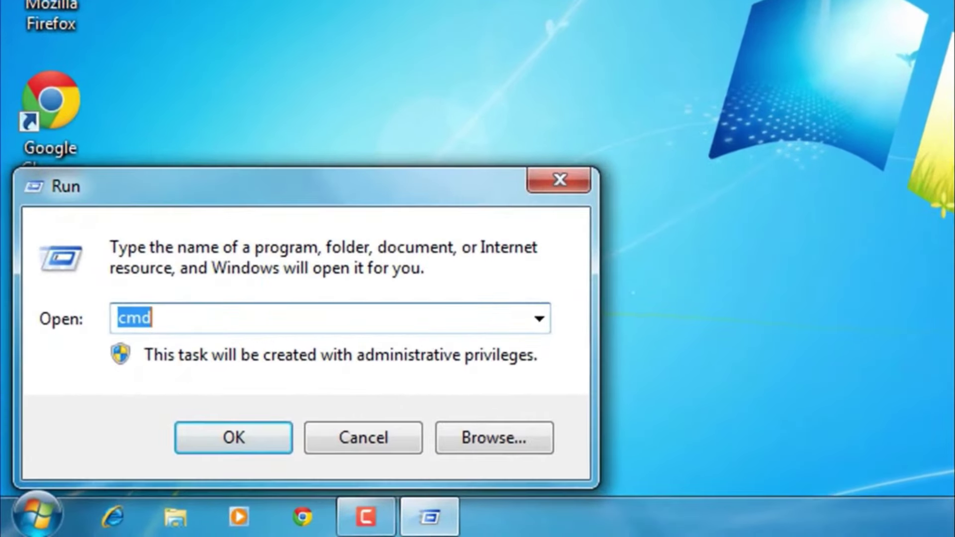
key(BackSpace)
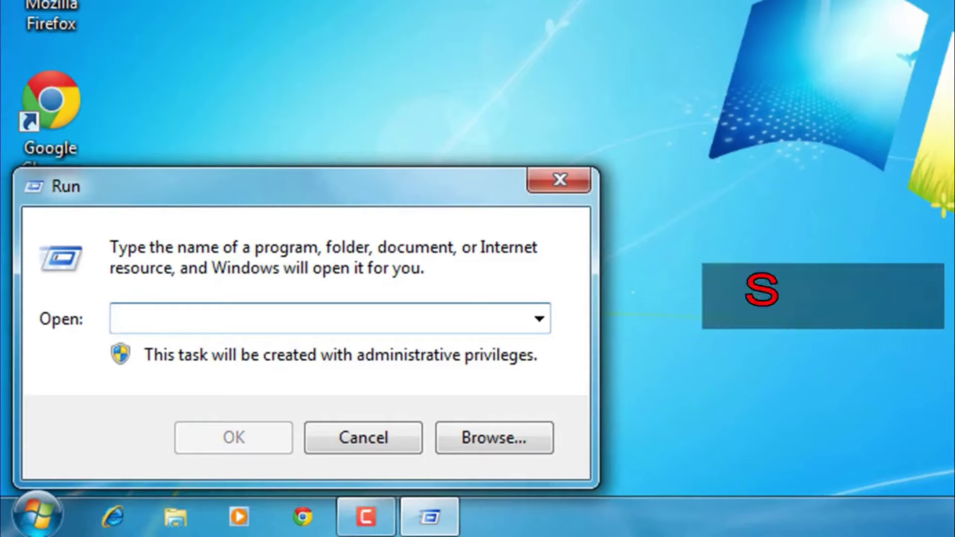
text(prefe)
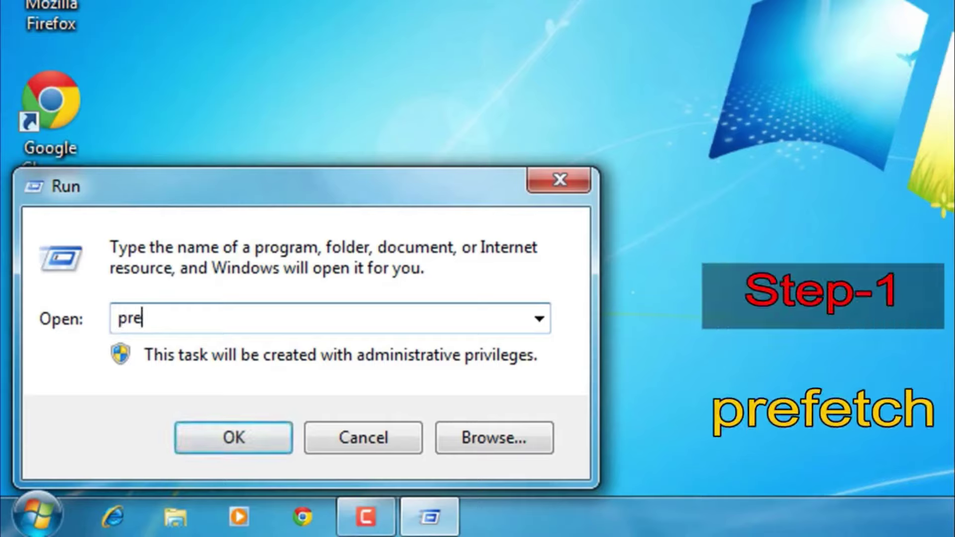
text(tch)
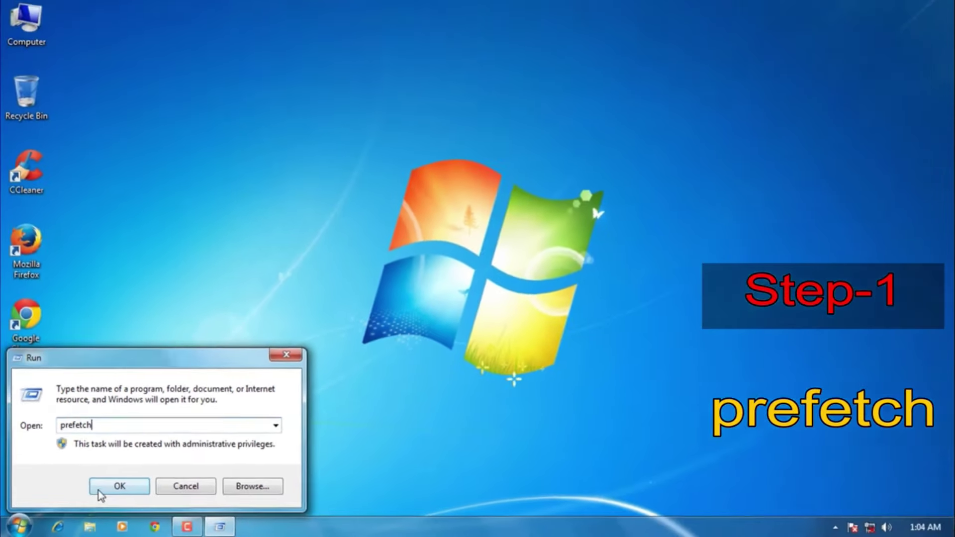
click(100, 495)
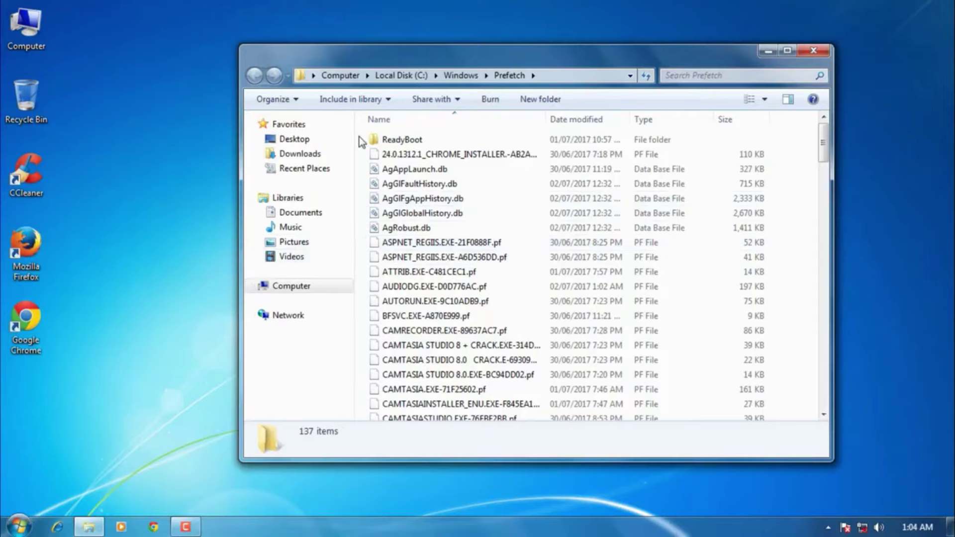
Delete all 137 Prefetch files to the Recycle Bin and close the folder window.
drag(362, 139, 450, 495)
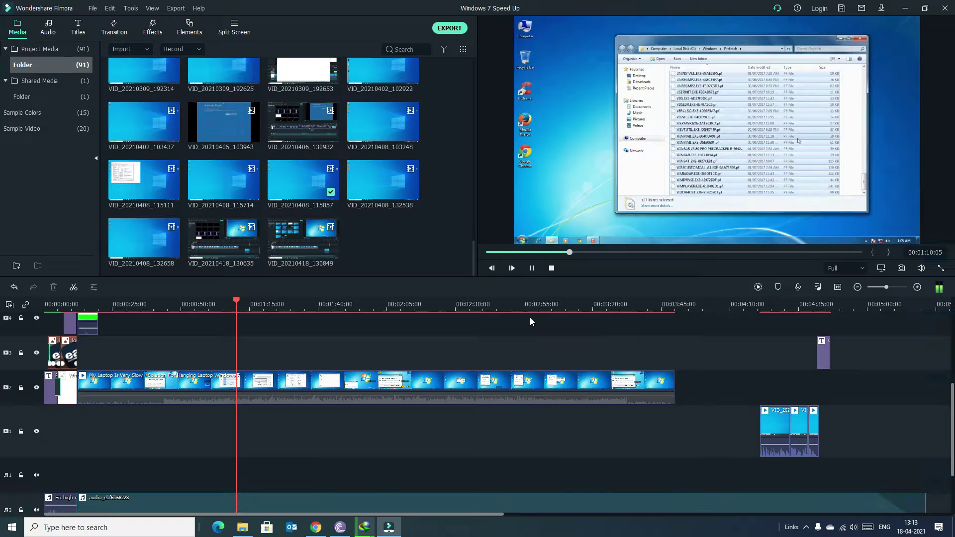
right_click(667, 286)
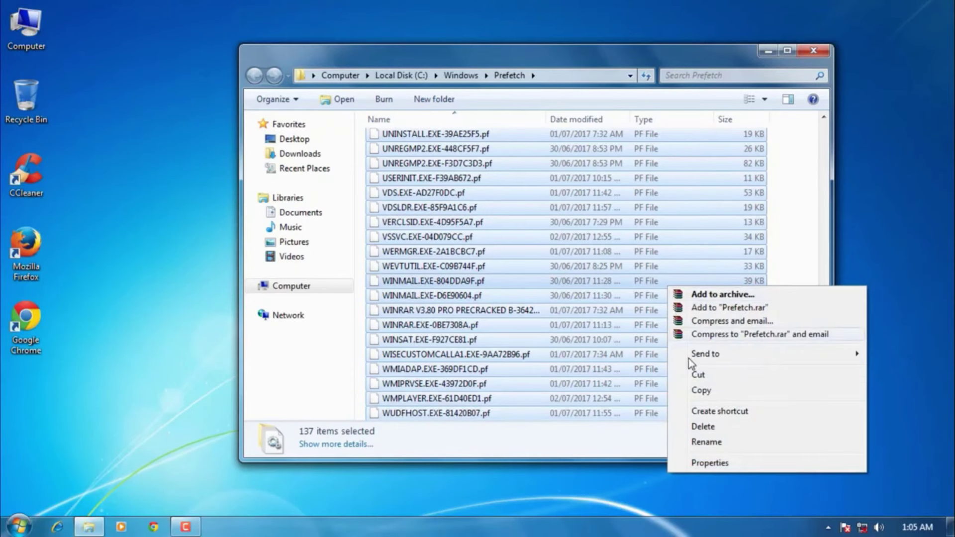
click(702, 426)
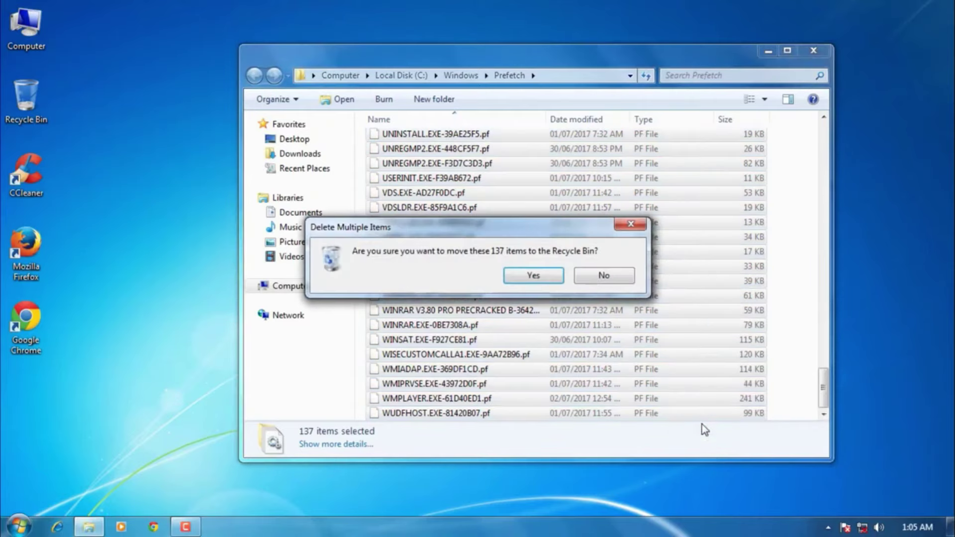
click(509, 277)
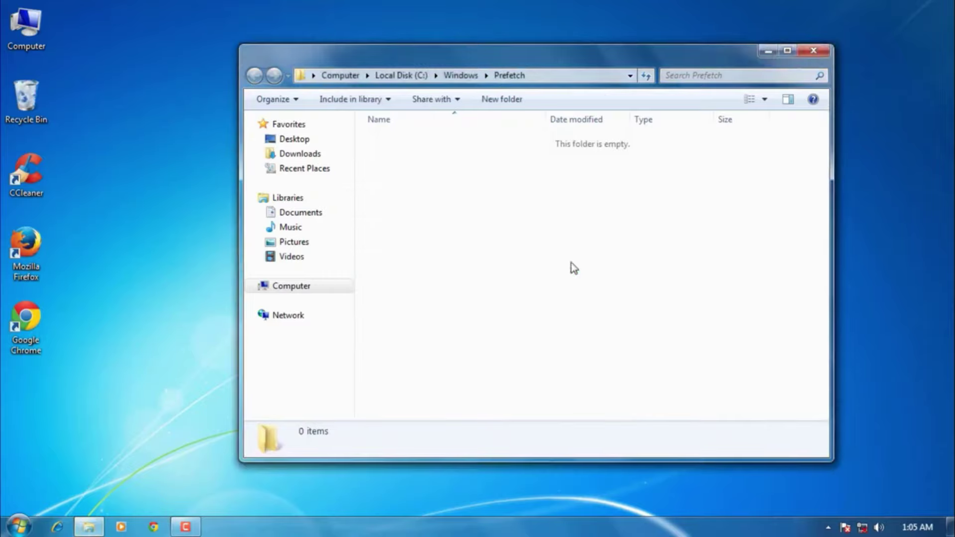
click(813, 50)
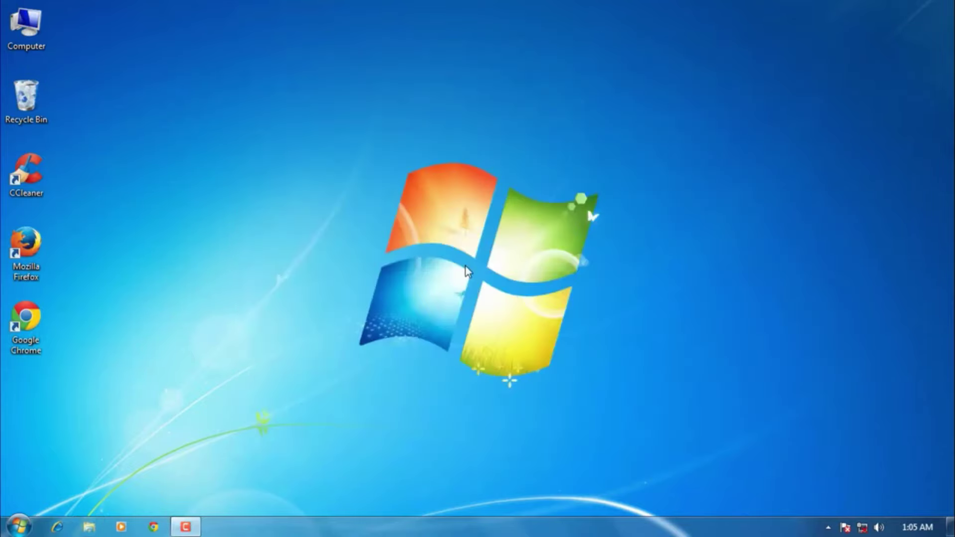
Select all 137 items in the Recycle Bin and delete them permanently.
double_click(18, 118)
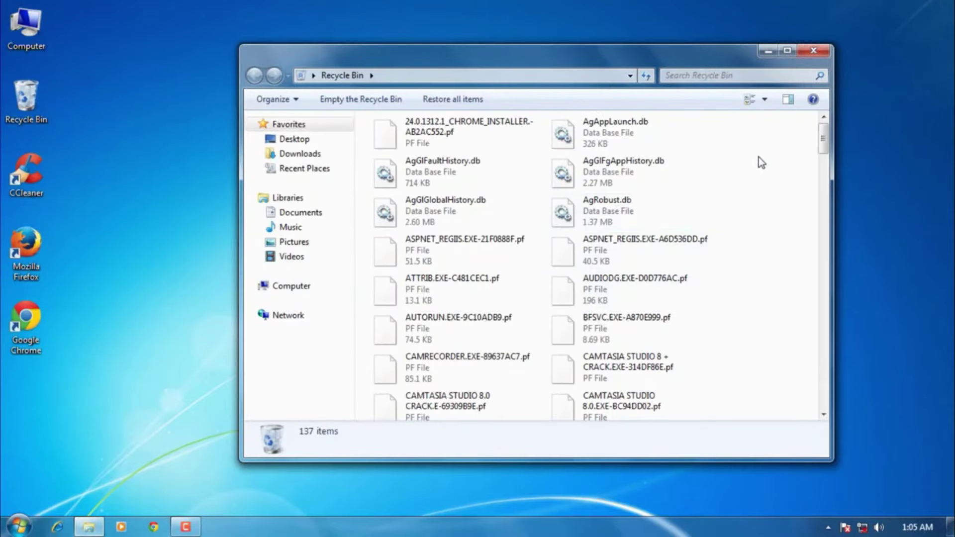
key(ctrl+a)
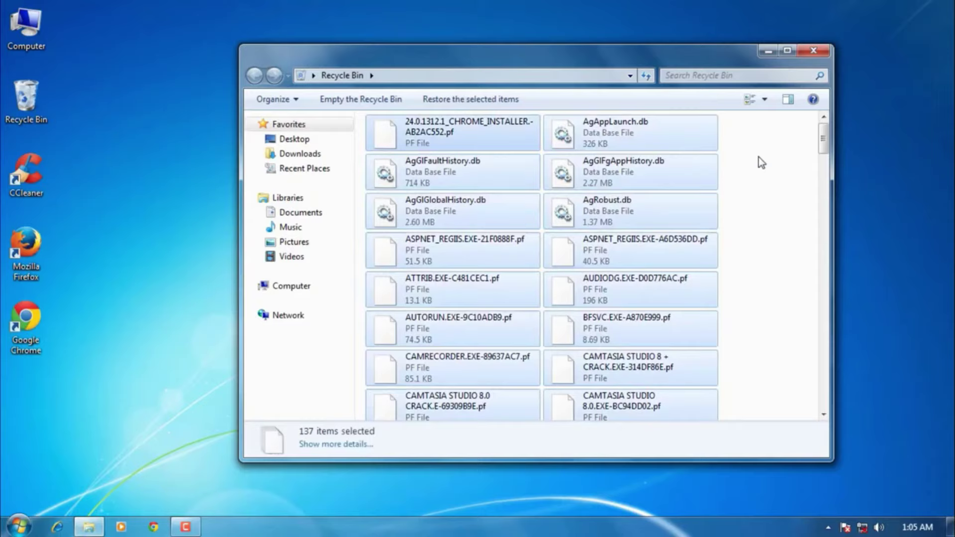
right_click(646, 204)
click(674, 255)
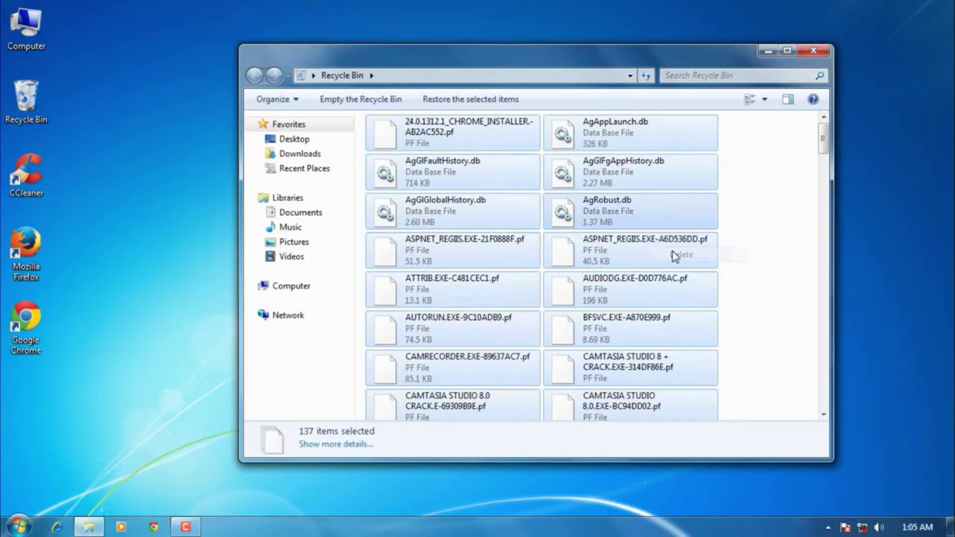
click(526, 279)
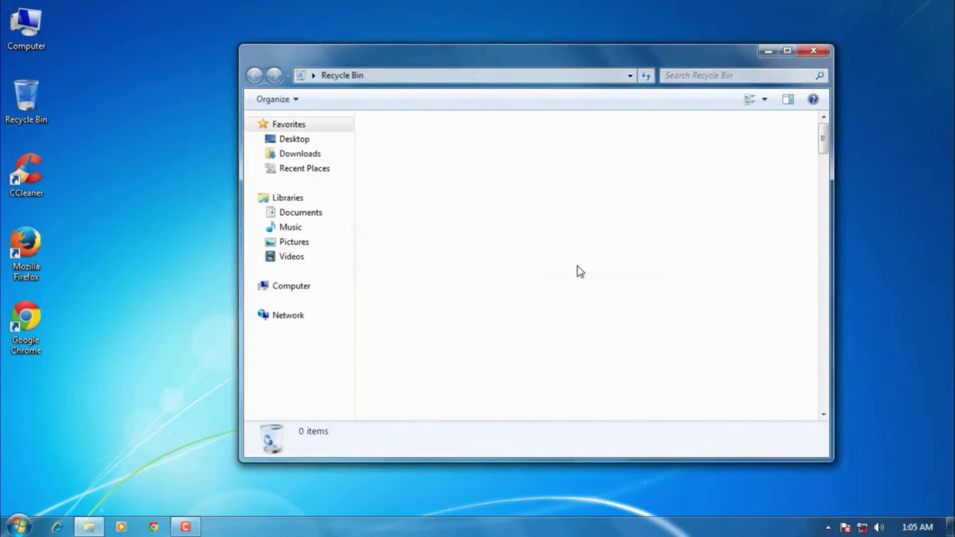
Close the emptied Recycle Bin window and refresh the desktop.
click(818, 53)
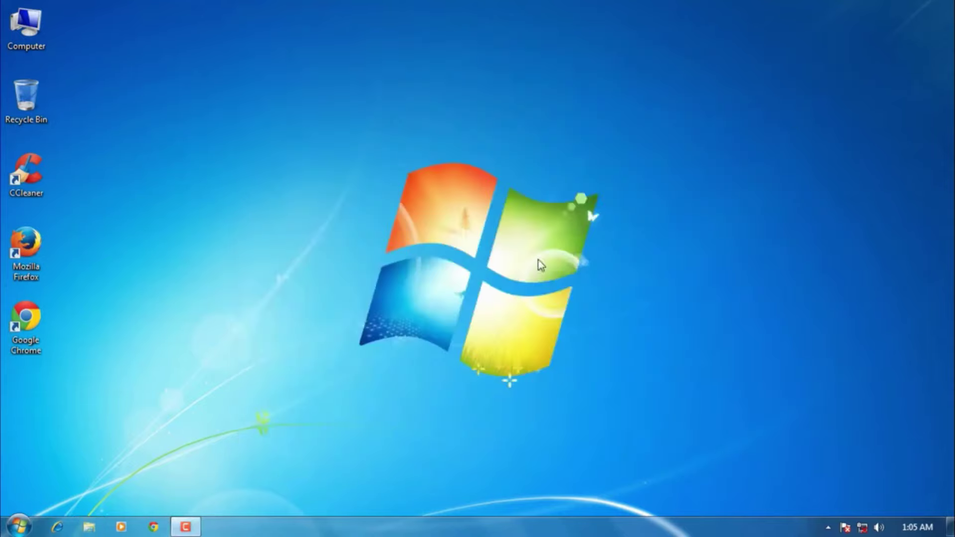
right_click(386, 199)
click(412, 238)
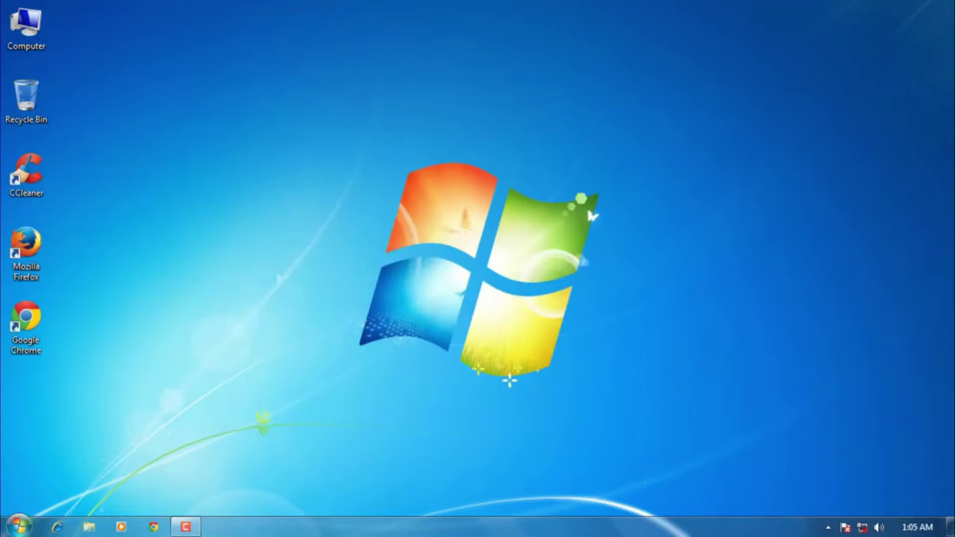
Launch Disk Cleanup by running 'cleanmgr' from the Run dialog.
click(19, 526)
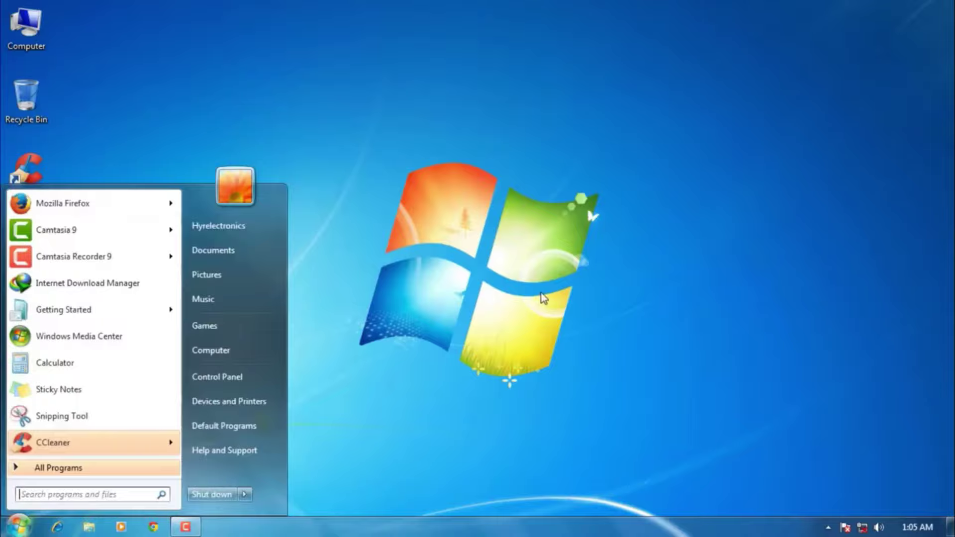
text(run)
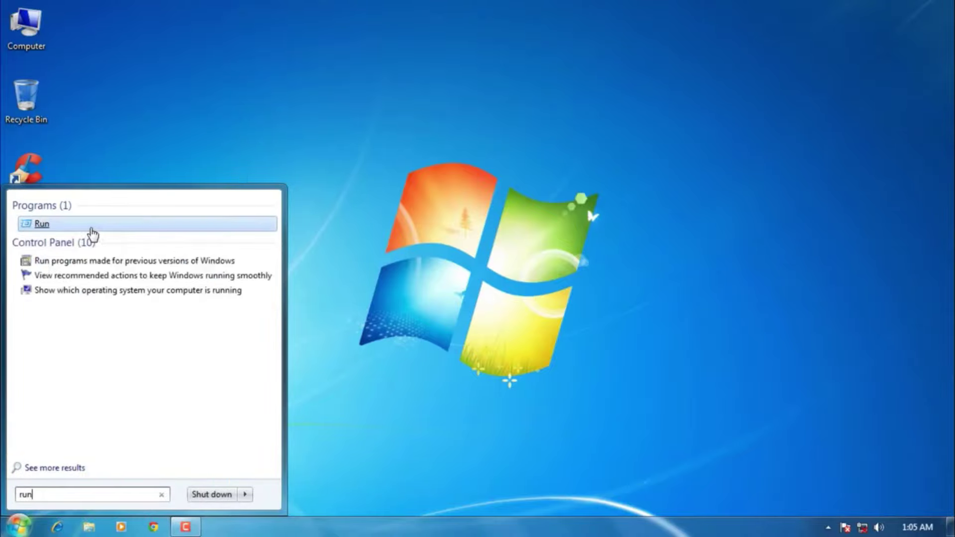
click(92, 223)
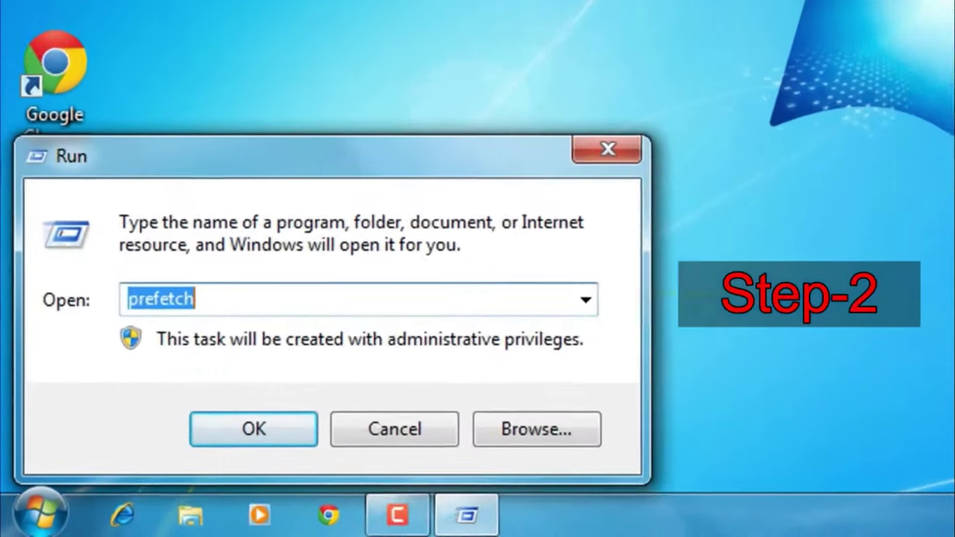
key(BackSpace)
text(cleanmg)
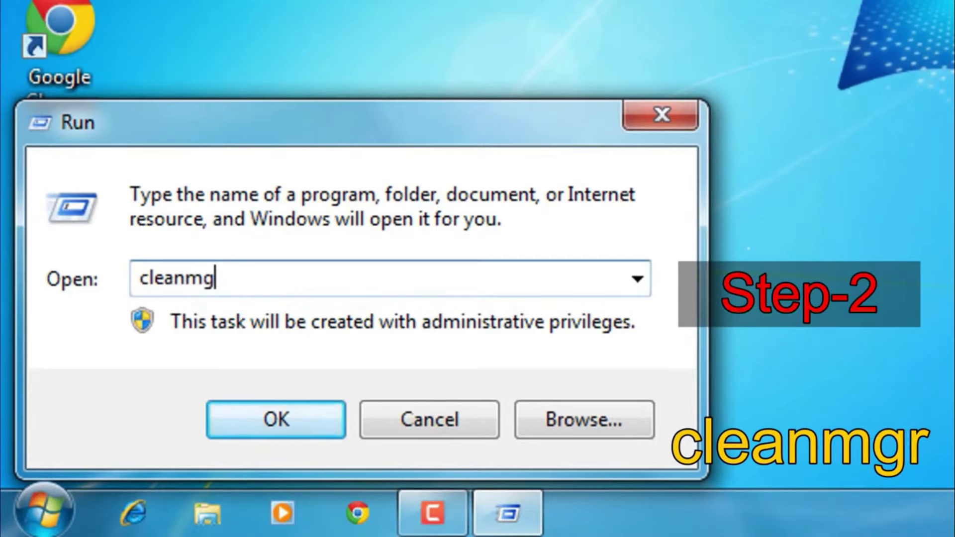
text(r)
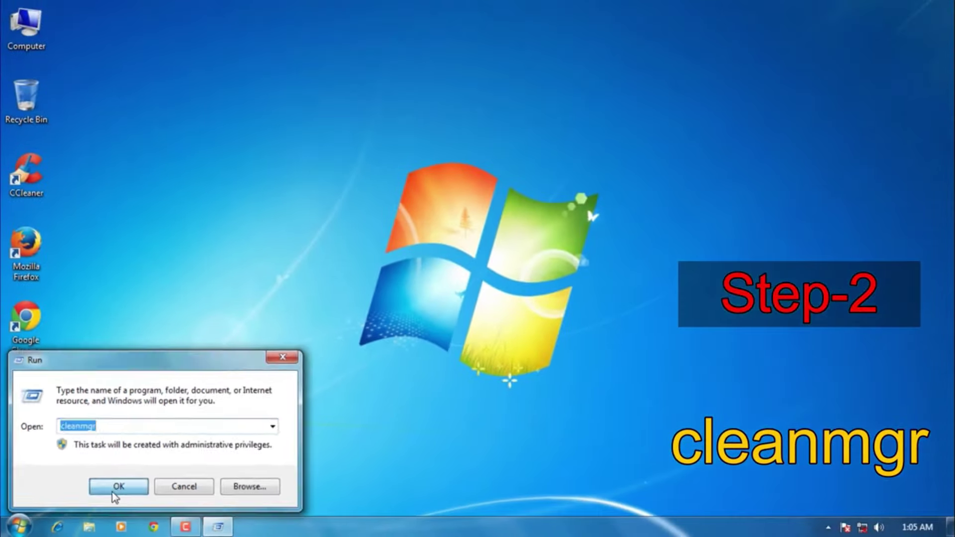
click(276, 419)
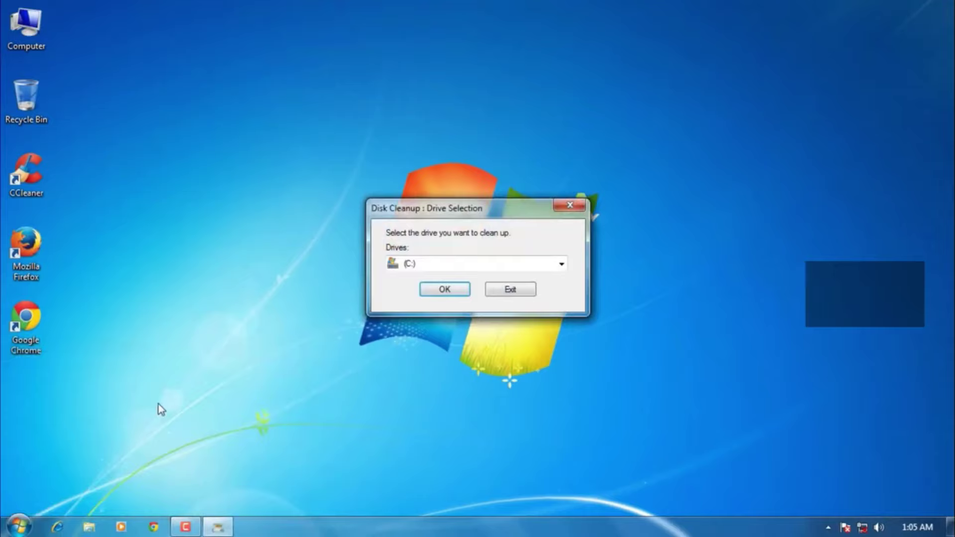
Select drive C: for Disk Cleanup to scan, refreshing the desktop while it calculates.
click(447, 266)
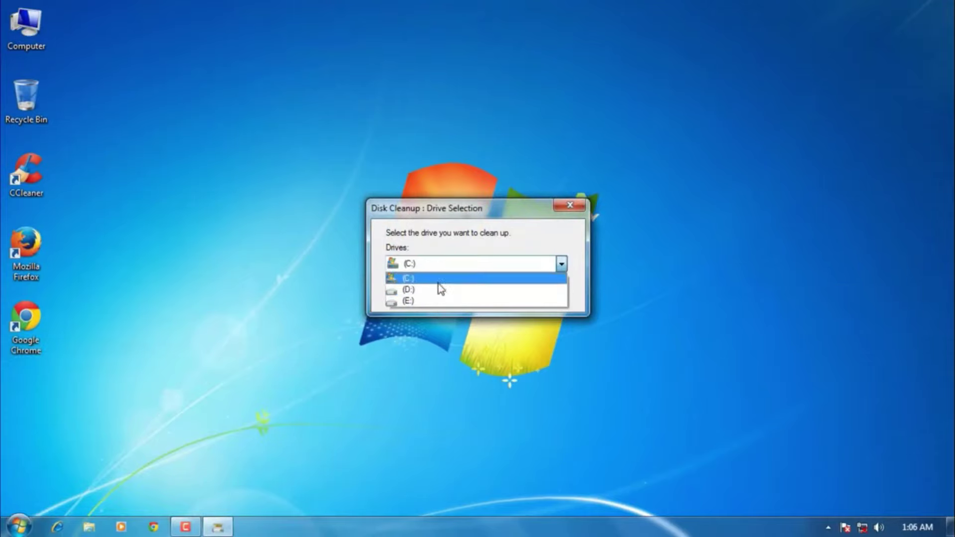
click(438, 280)
click(437, 290)
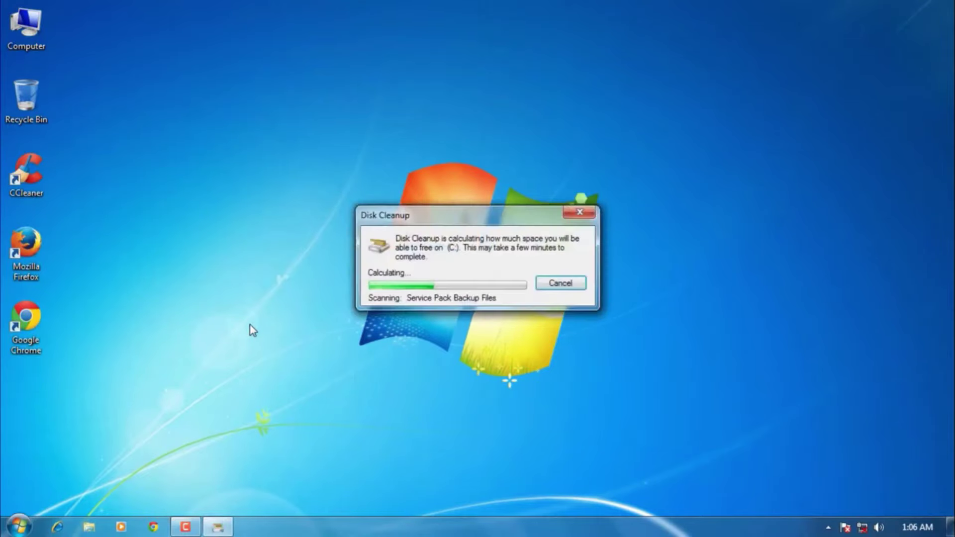
right_click(234, 357)
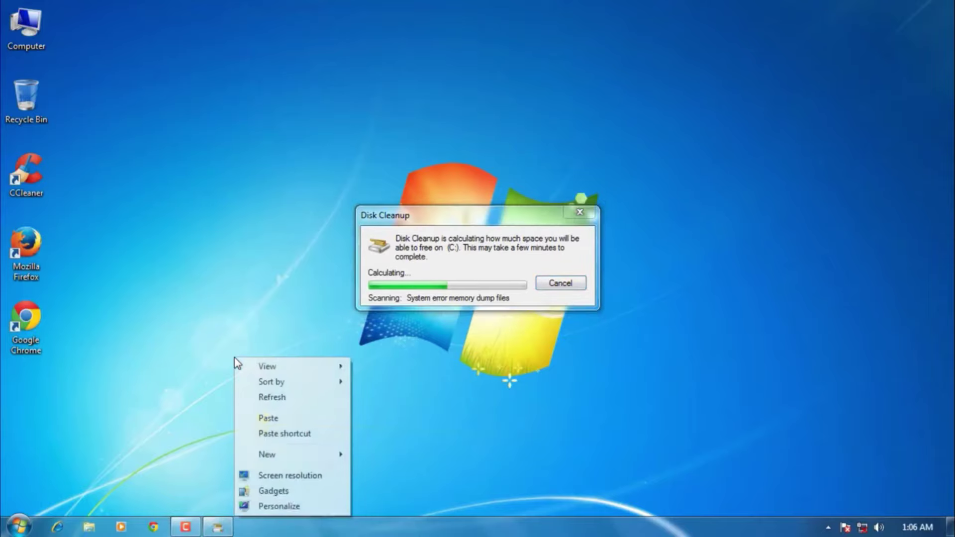
click(276, 400)
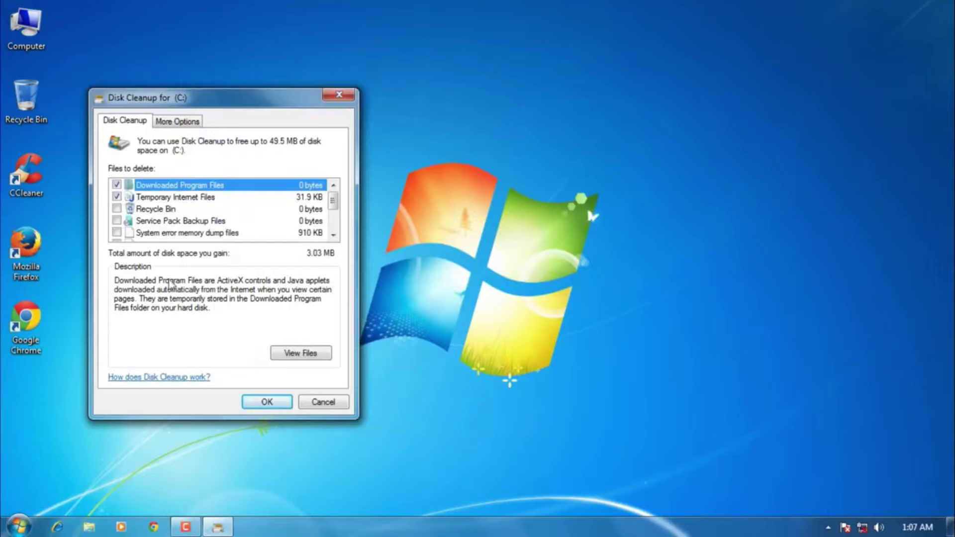
Add system error memory dumps and archived and queued error reports, then delete 49.5 MB from C:.
scroll(264, 232, down, 1)
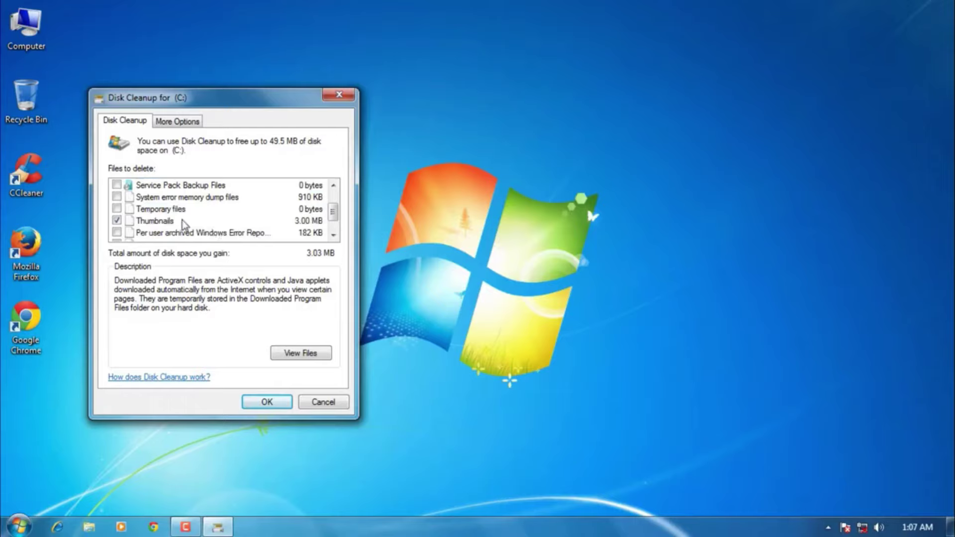
click(117, 197)
scroll(135, 236, down, 1)
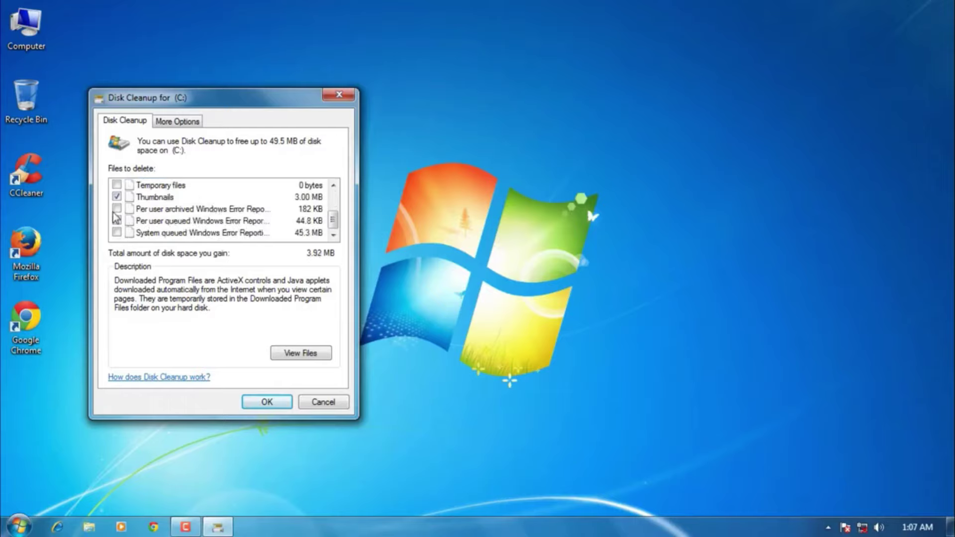
click(116, 210)
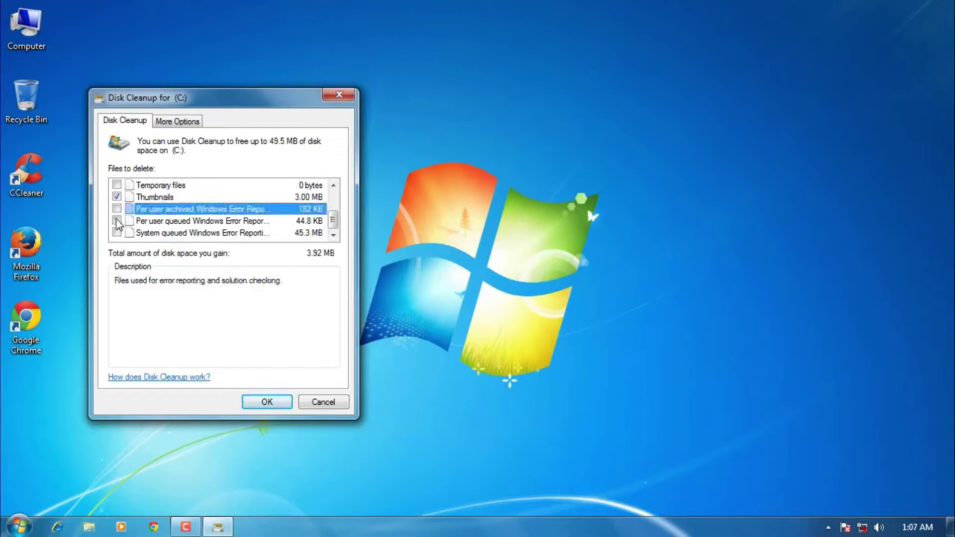
click(117, 209)
click(117, 220)
scroll(242, 296, up, 3)
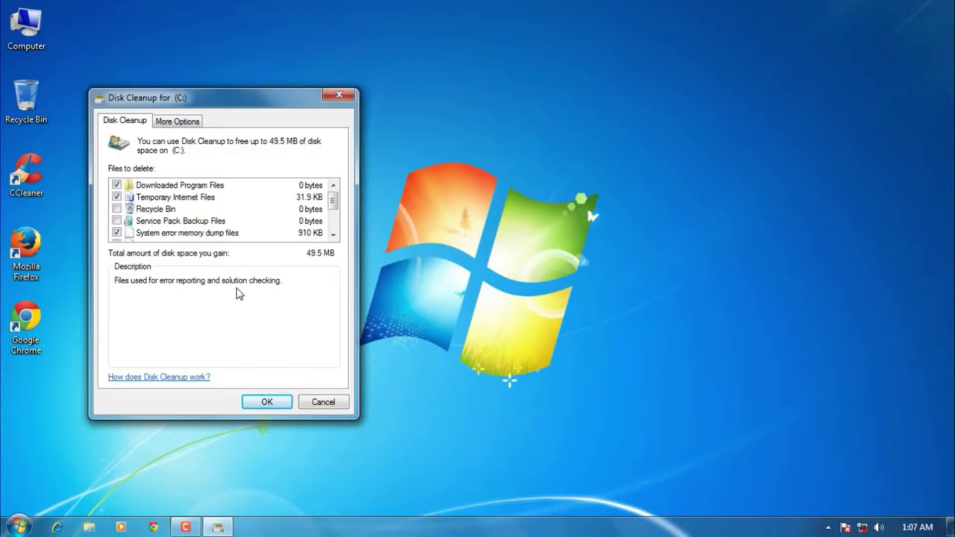
click(264, 400)
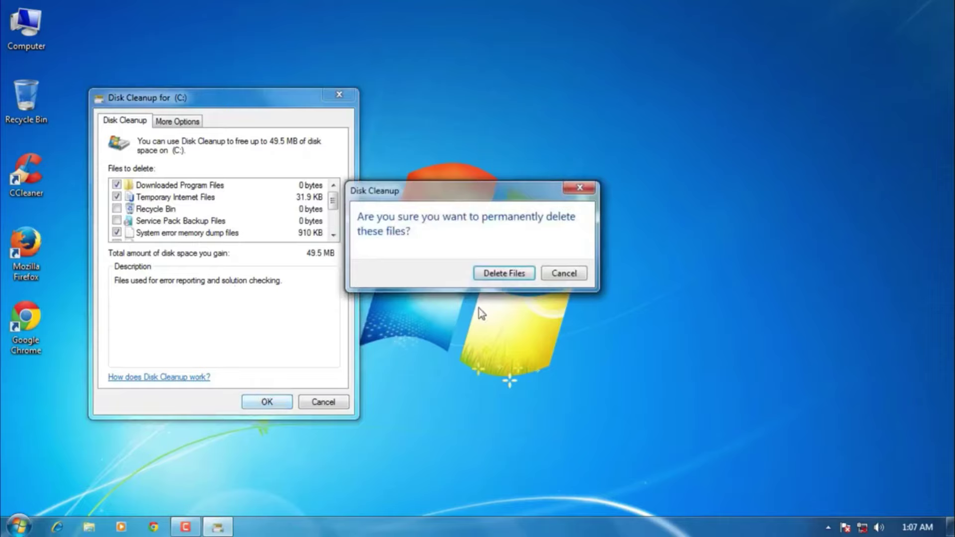
click(488, 276)
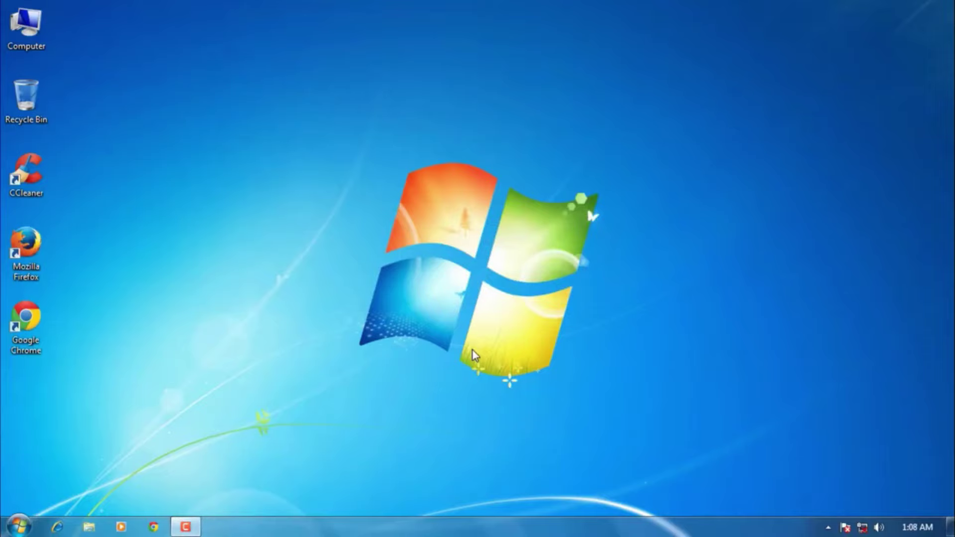
Open the Run dialog from Start search and enter 'tree' in the Open box.
click(19, 526)
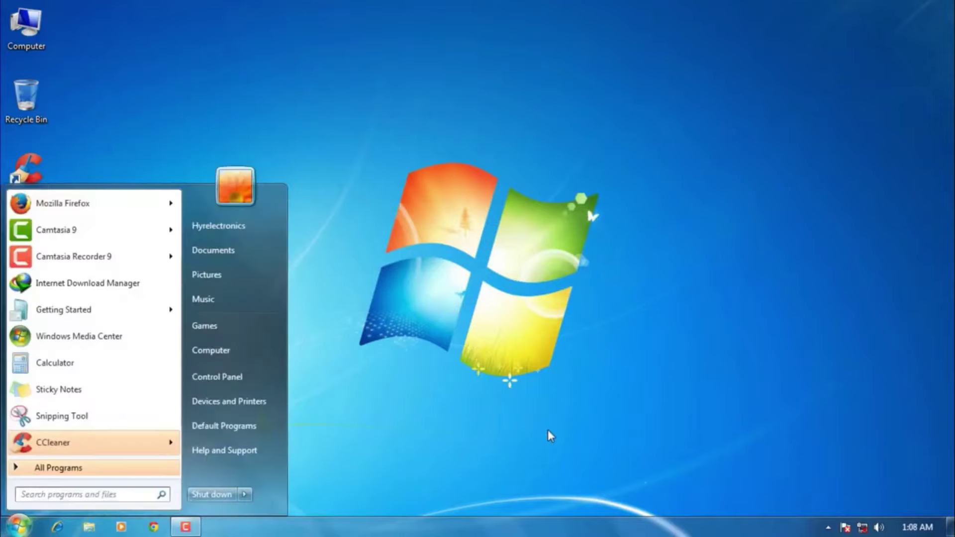
text(run)
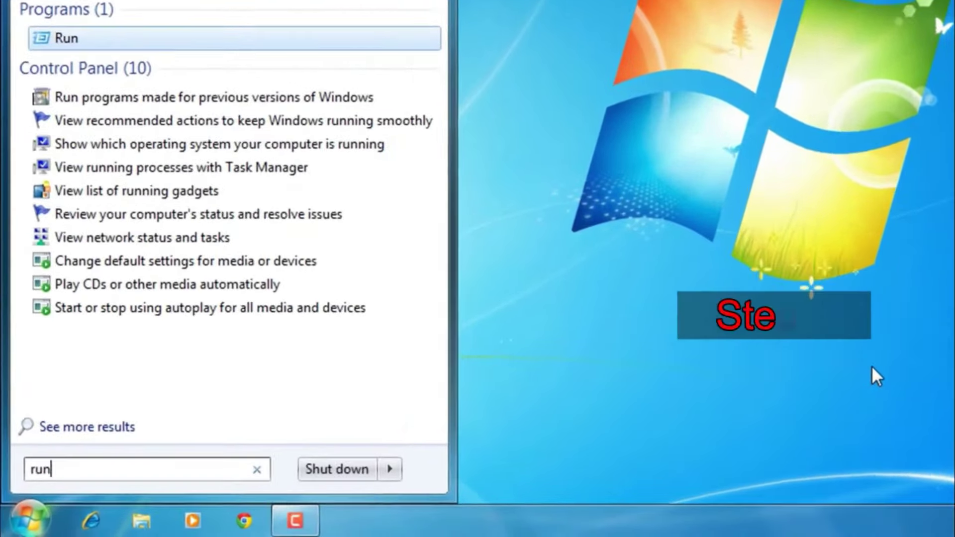
key(Return)
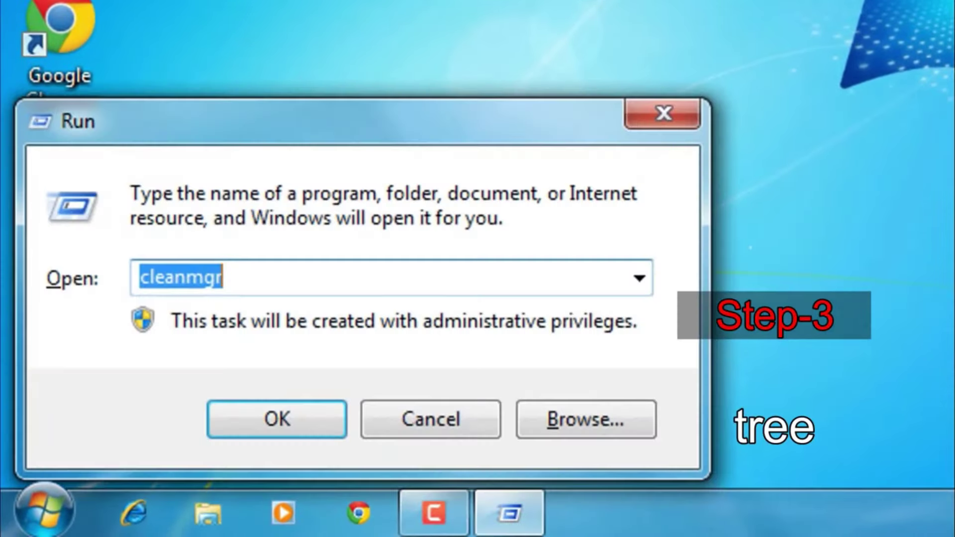
text(tree)
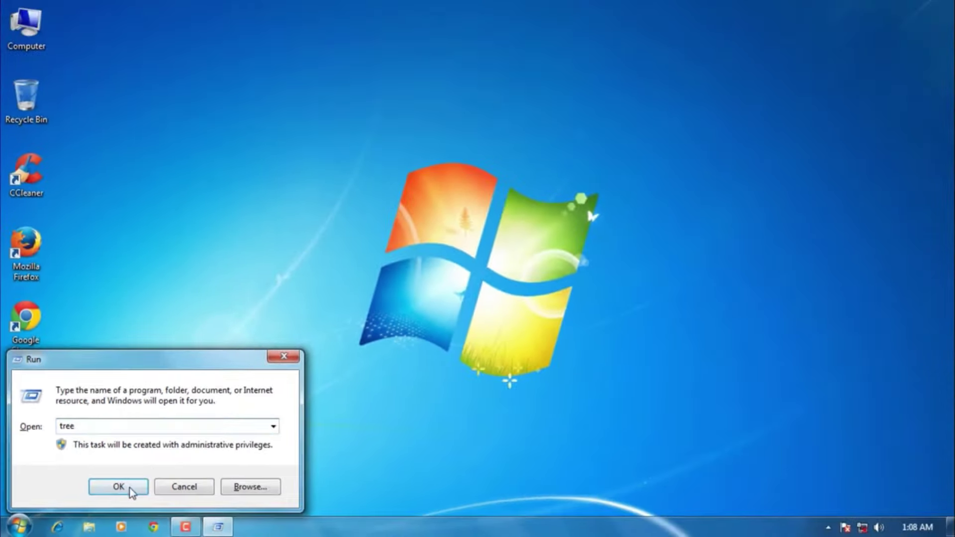
Run the tree command to list the user folder's directory tree in a console.
click(129, 487)
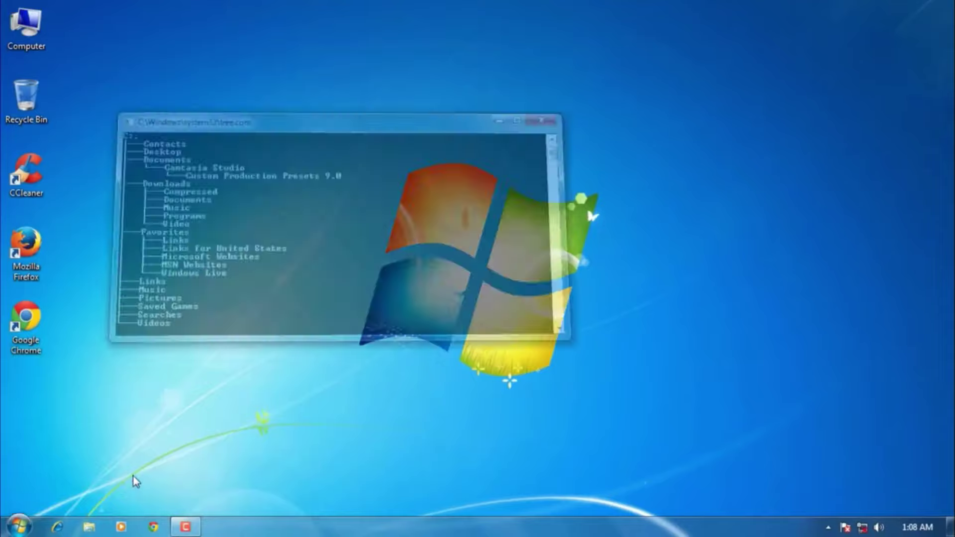